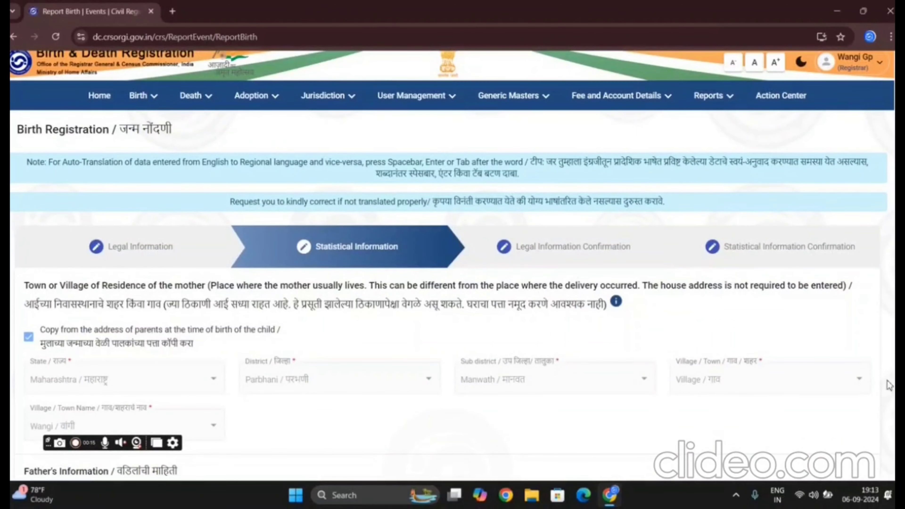
- Examine the statistical information page, including the parents' details, receipt number and uploaded supporting documents
scroll(452, 263, "down", 3)
scroll(453, 264, "down", 10)
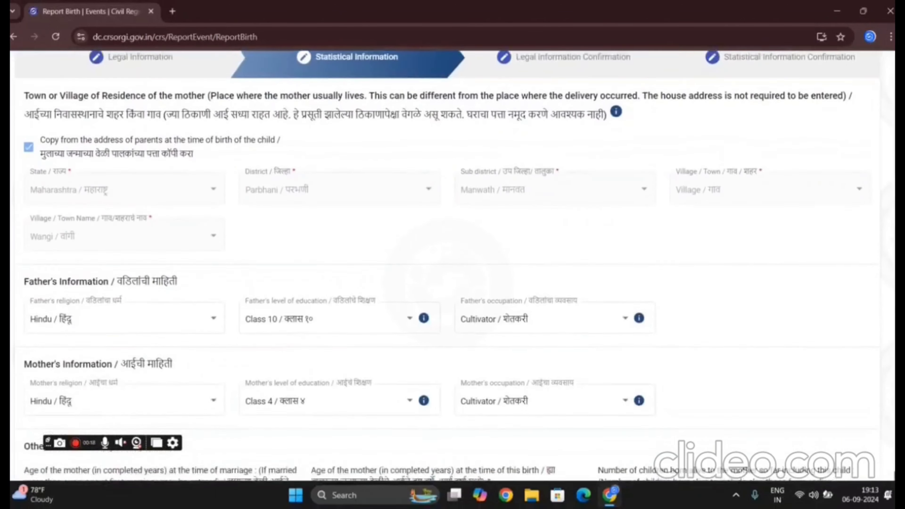
scroll(452, 264, "down", 5)
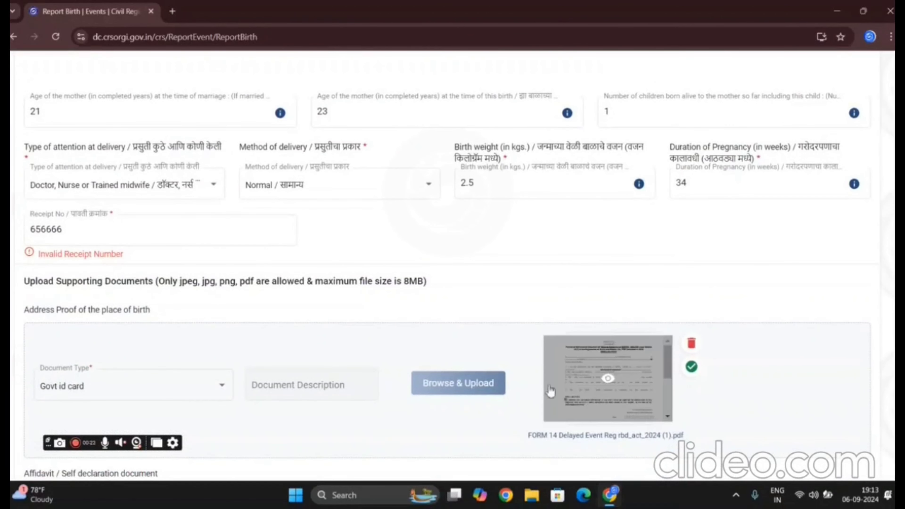
left_click(92, 234)
left_click(39, 261)
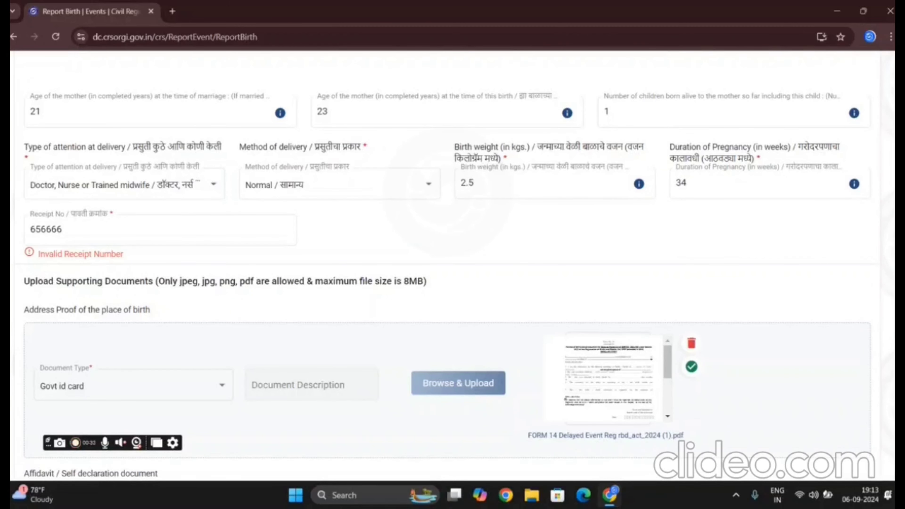
scroll(452, 265, "up", 15)
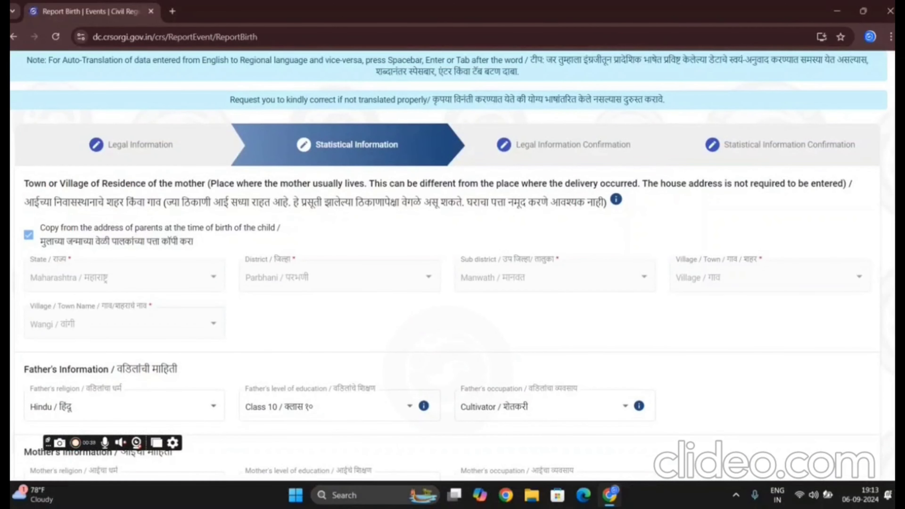
scroll(453, 266, "down", 12)
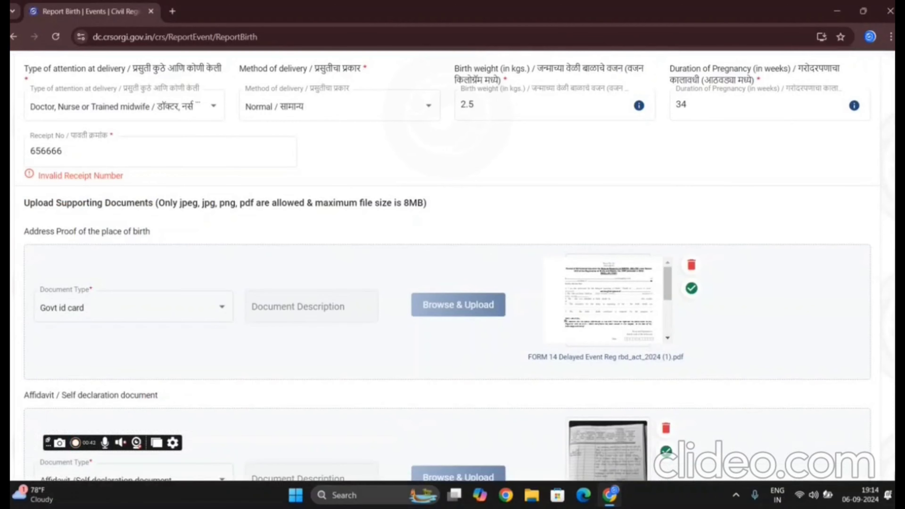
scroll(825, 439, "down", 8)
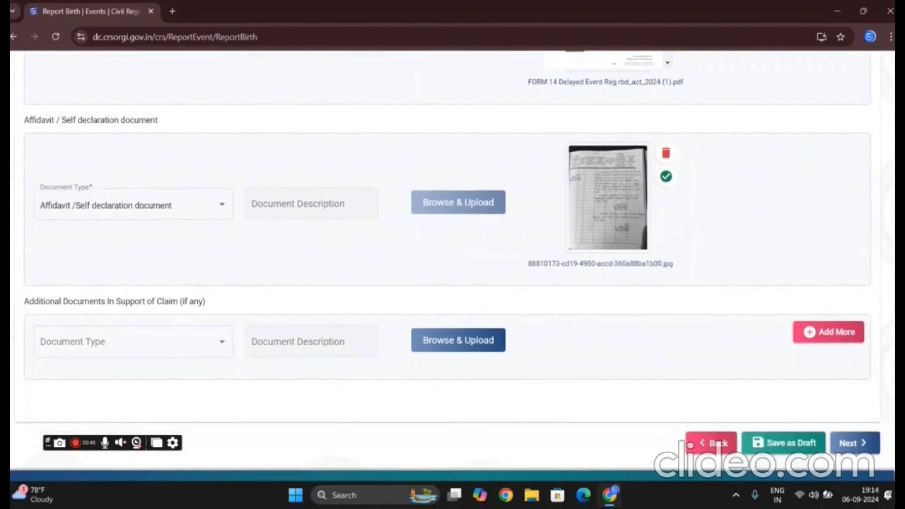
- Save the birth registration application as a draft from the statistical information page
left_click(795, 396)
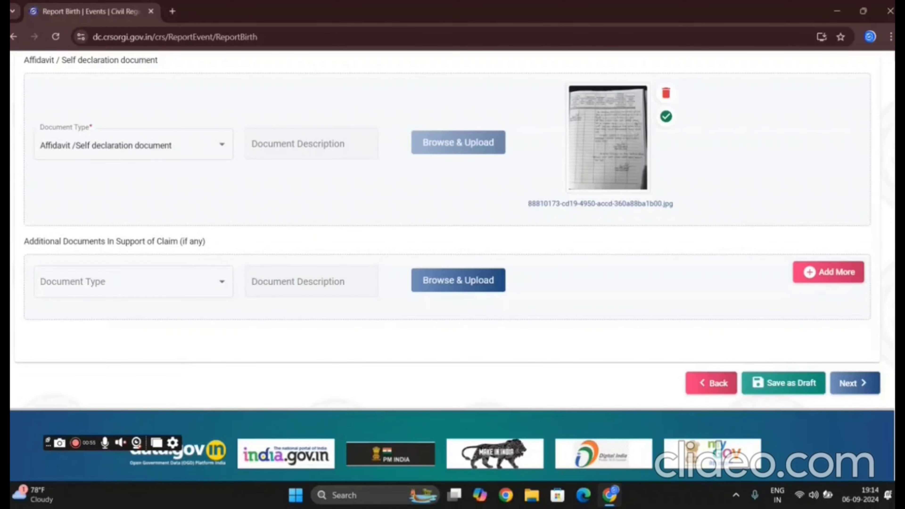
scroll(452, 269, "up", 16)
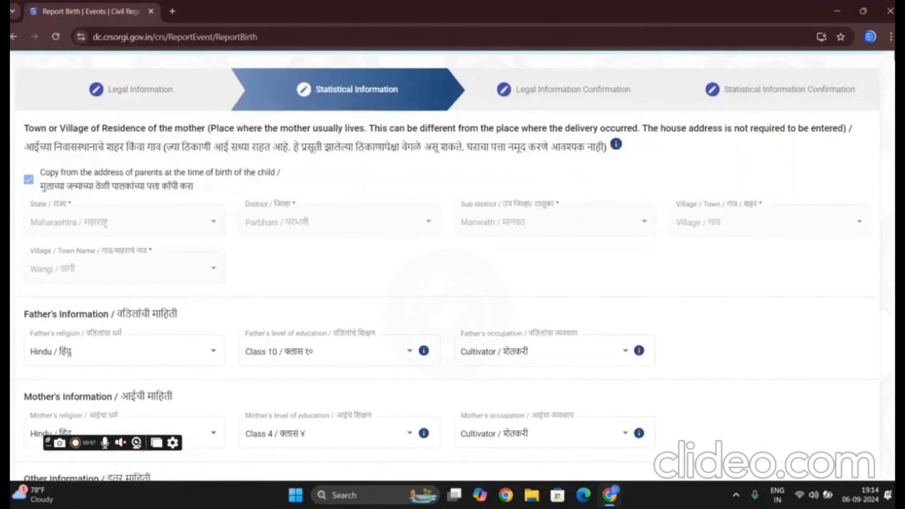
scroll(452, 268, "up", 5)
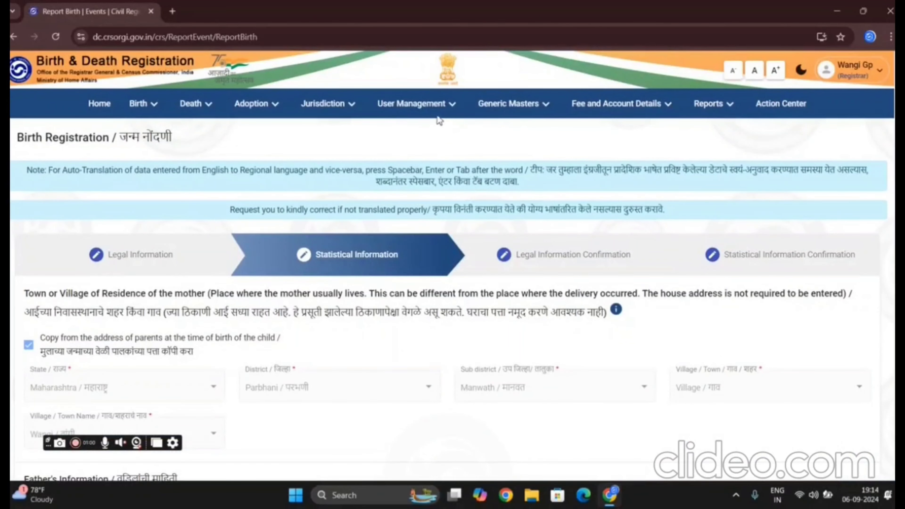
- Go to the payment details under fees and accounts and open the form for generating a new payment receipt
left_click(587, 105)
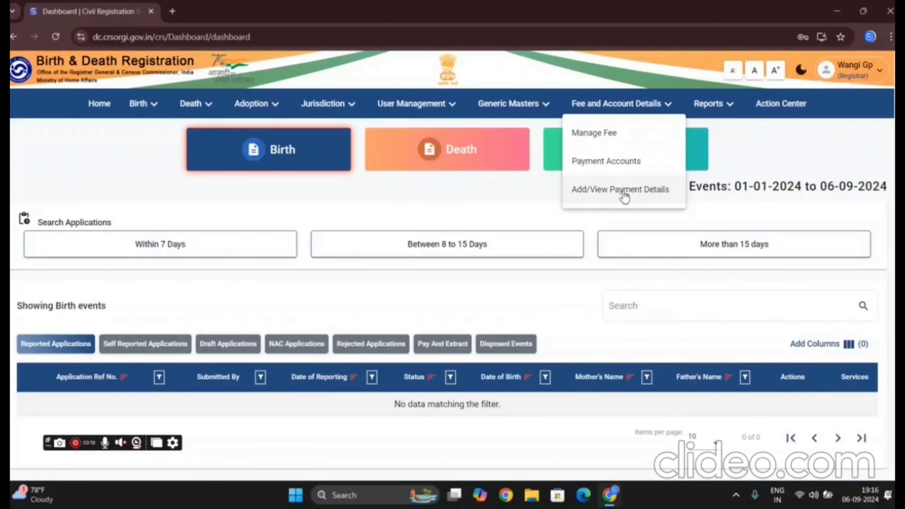
left_click(624, 192)
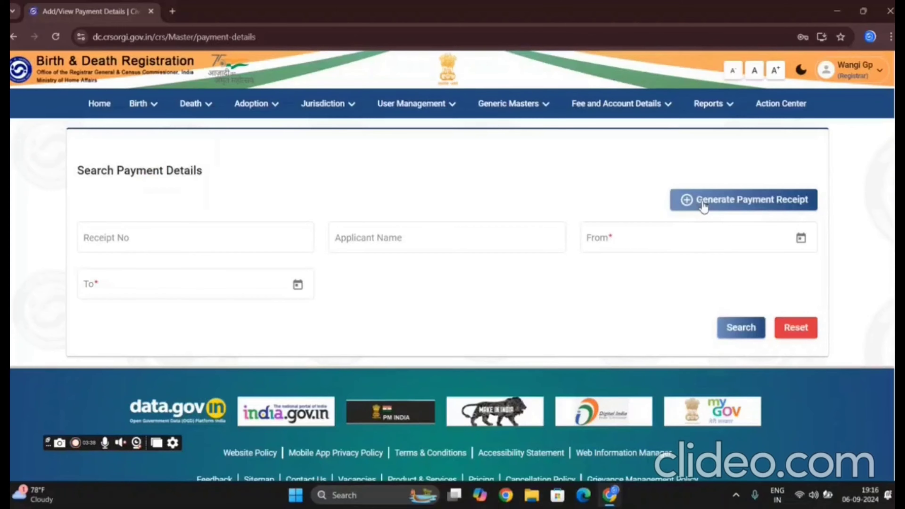
left_click(704, 206)
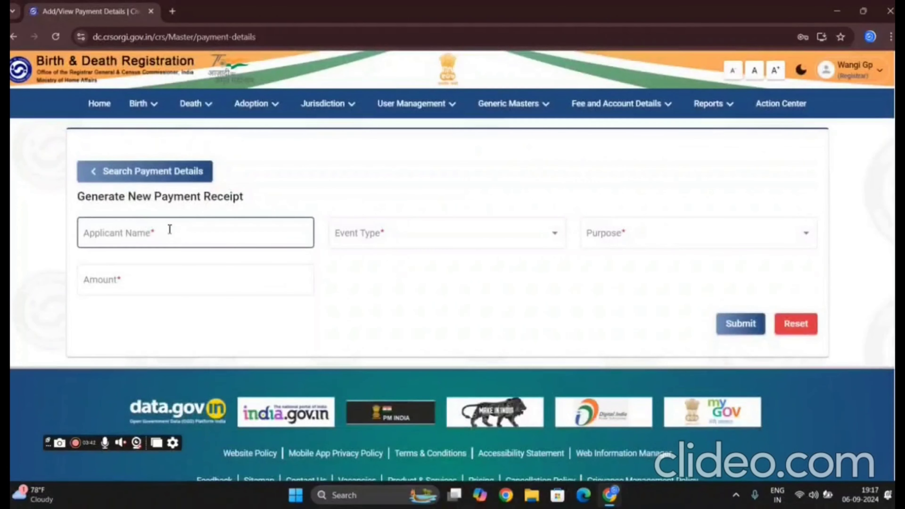
- Enter XYZ as the applicant name on the new payment receipt and set the event type to BIRTH
left_click(170, 229)
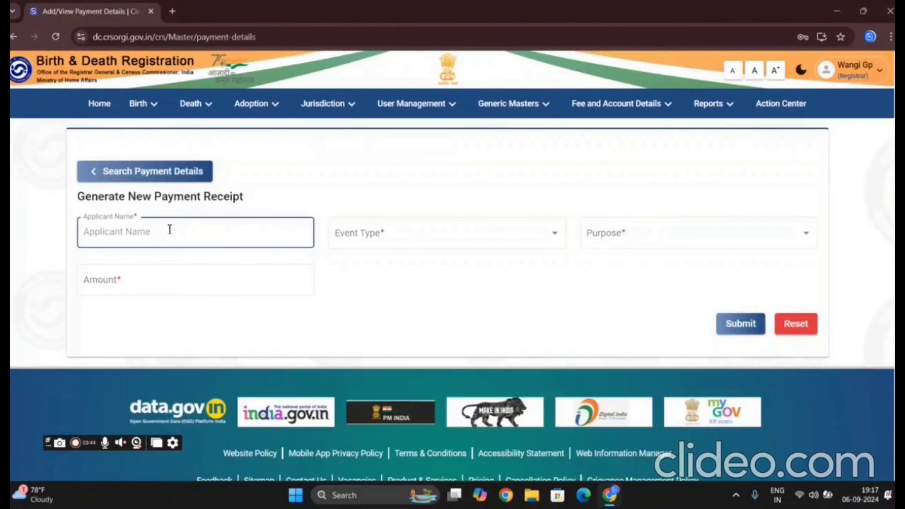
type("XYZ")
key("Tab")
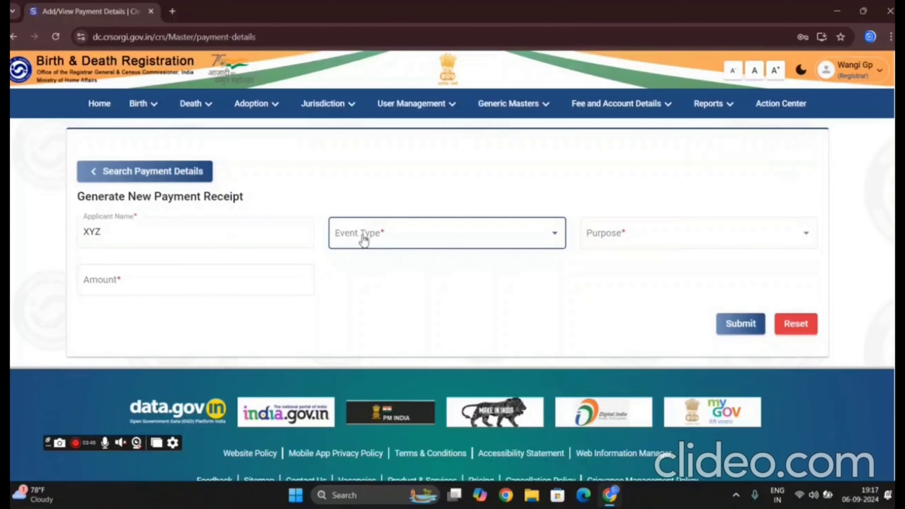
left_click(363, 241)
left_click(360, 246)
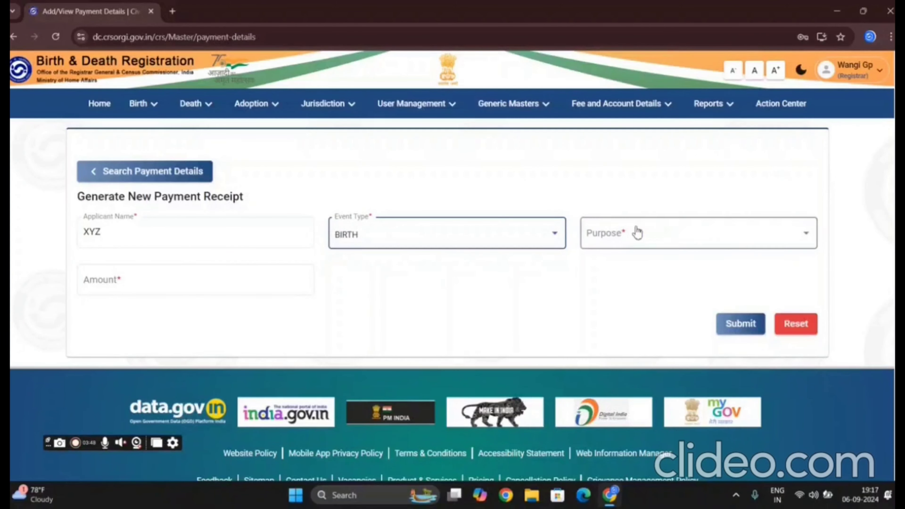
- Set the purpose to "Reported between 31 days to 1 year from the date of occurrence of the event" and submit the receipt
left_click(637, 232)
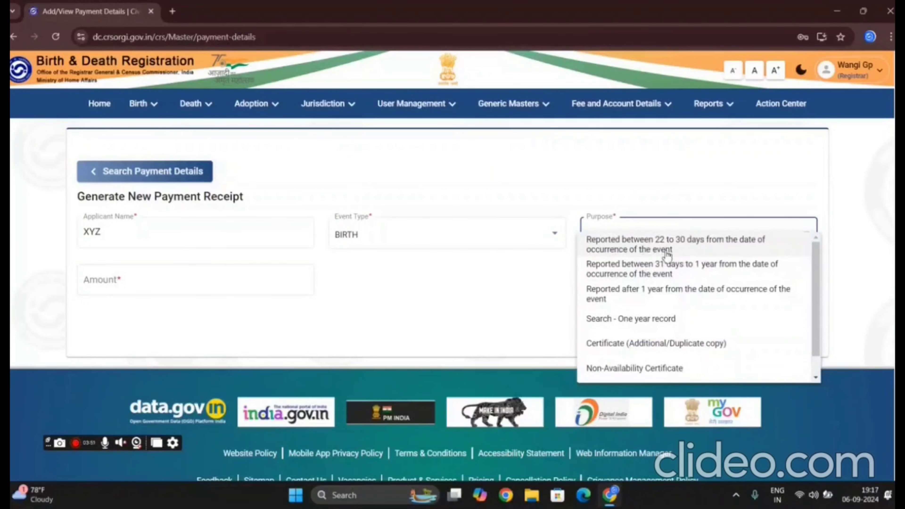
left_click(672, 273)
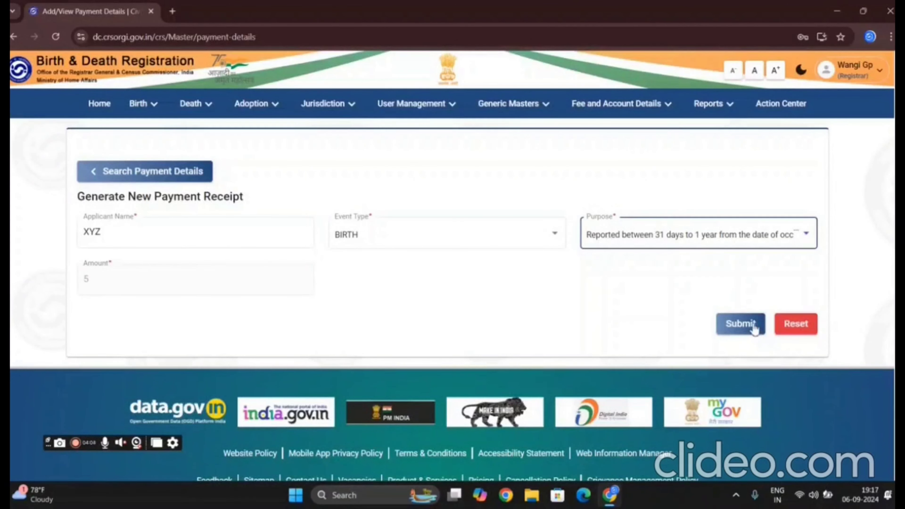
left_click(753, 325)
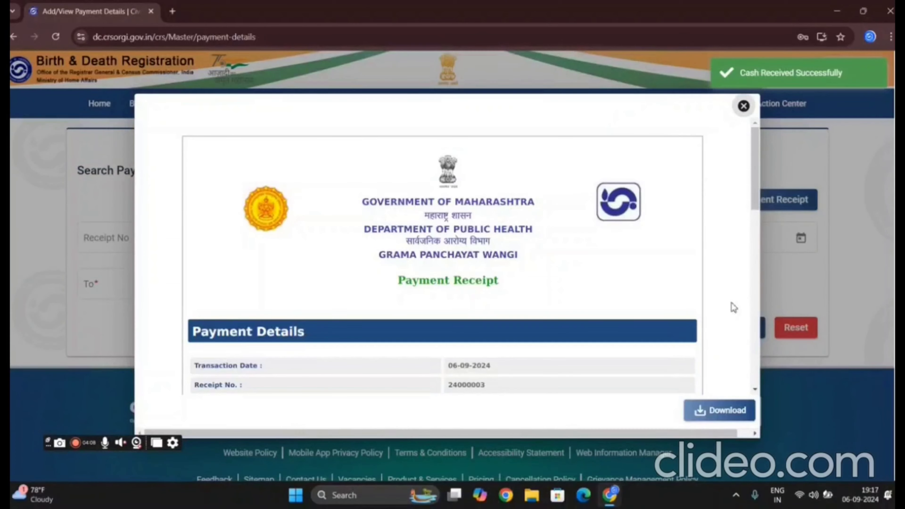
- Look through the generated receipt's payment details, download it as a PDF and open the downloaded file
scroll(753, 178, "down", 2)
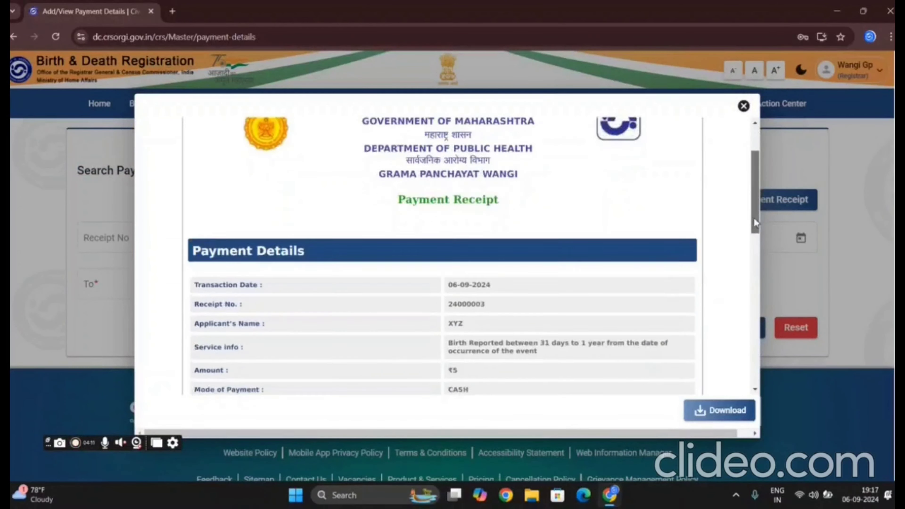
scroll(754, 219, "down", 3)
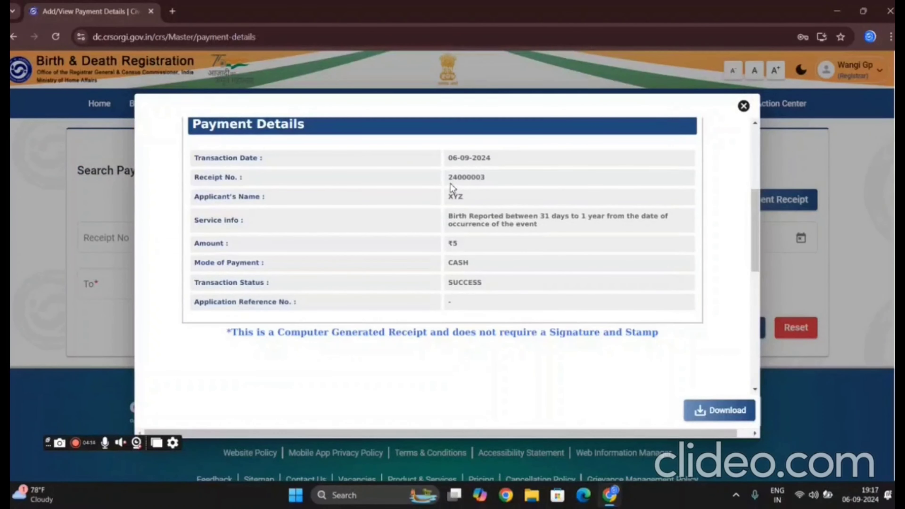
left_click(699, 409)
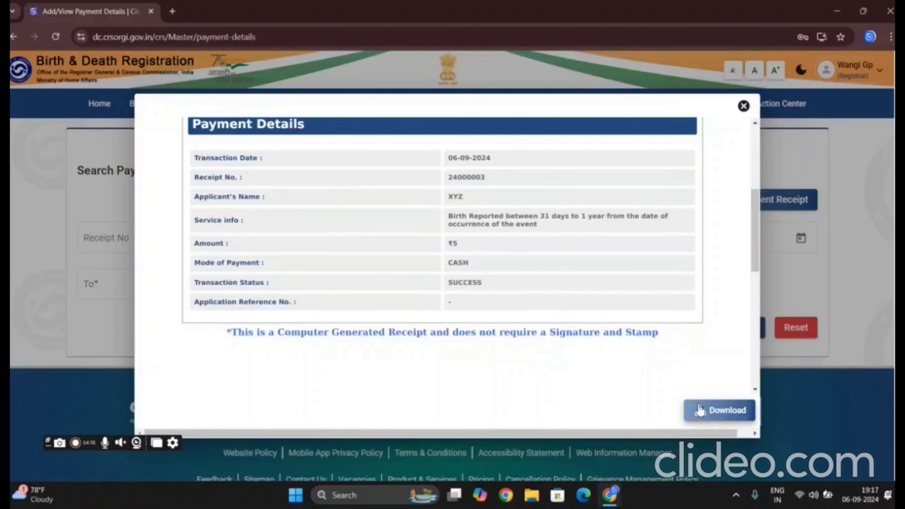
left_click(755, 75)
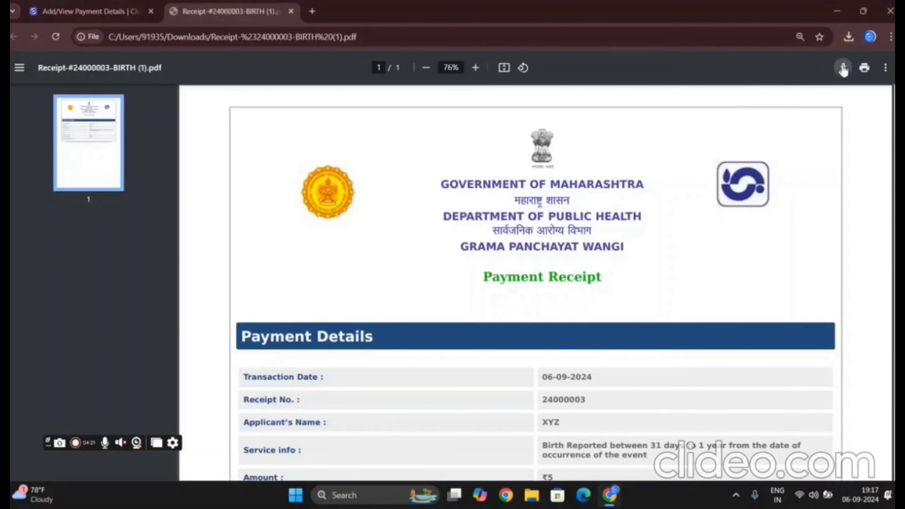
- Save a copy of the receipt PDF to the Desktop folder
left_click(843, 67)
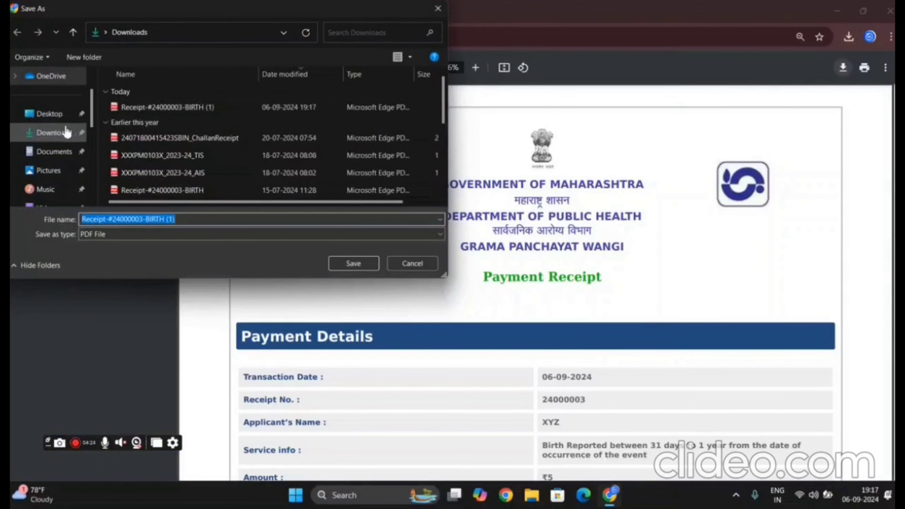
left_click(63, 114)
left_click(348, 258)
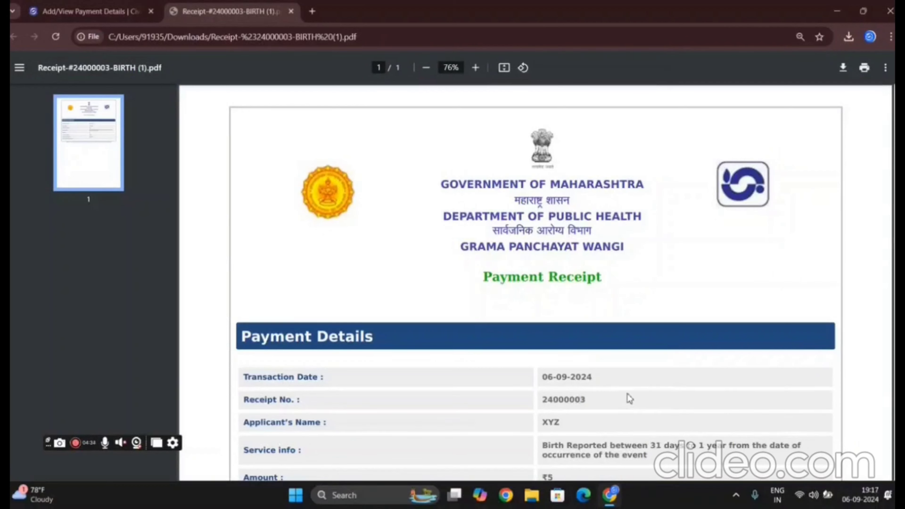
- Return to the registration portal, close the receipt preview and go to the home dashboard
left_click(83, 10)
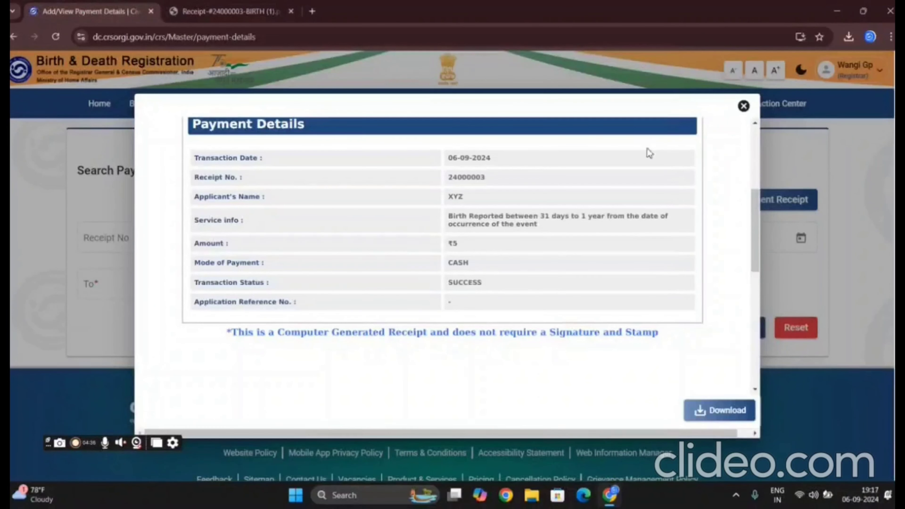
left_click(743, 106)
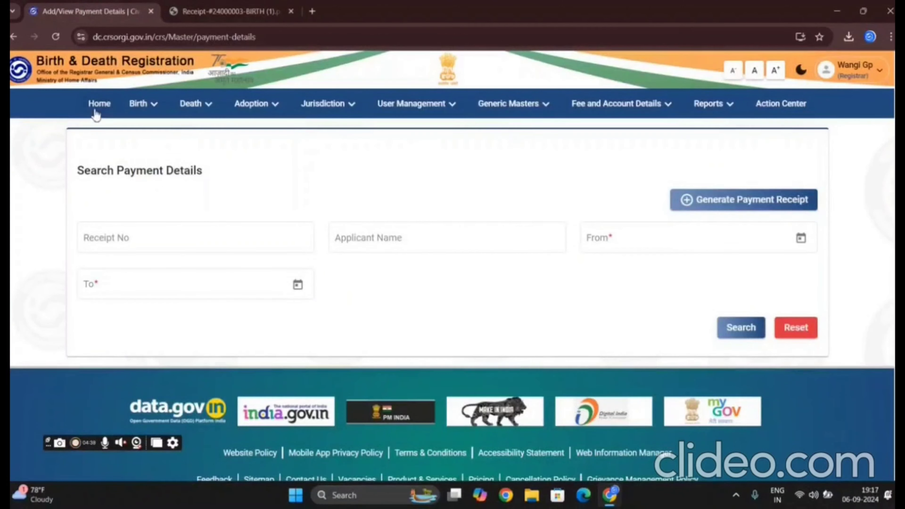
left_click(95, 110)
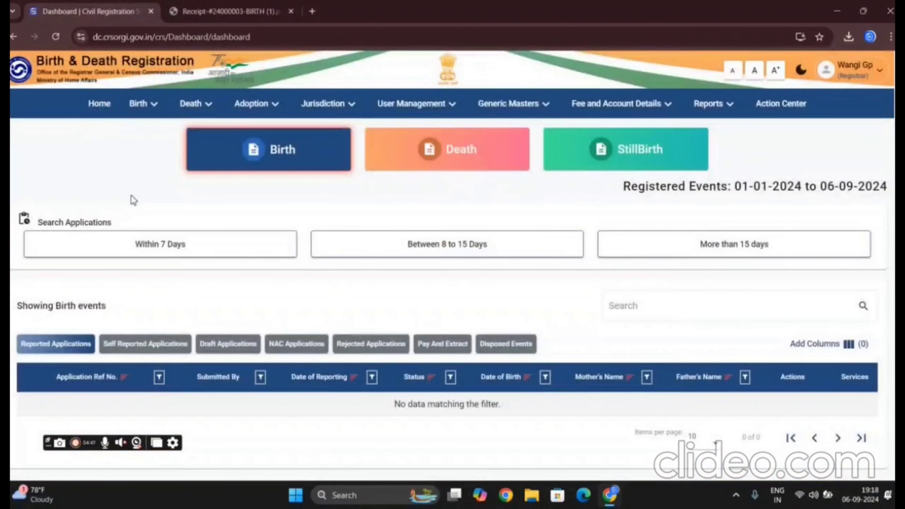
- List the draft birth applications submitted within 7 days whose type is "After 31 days but within one year"
left_click(149, 249)
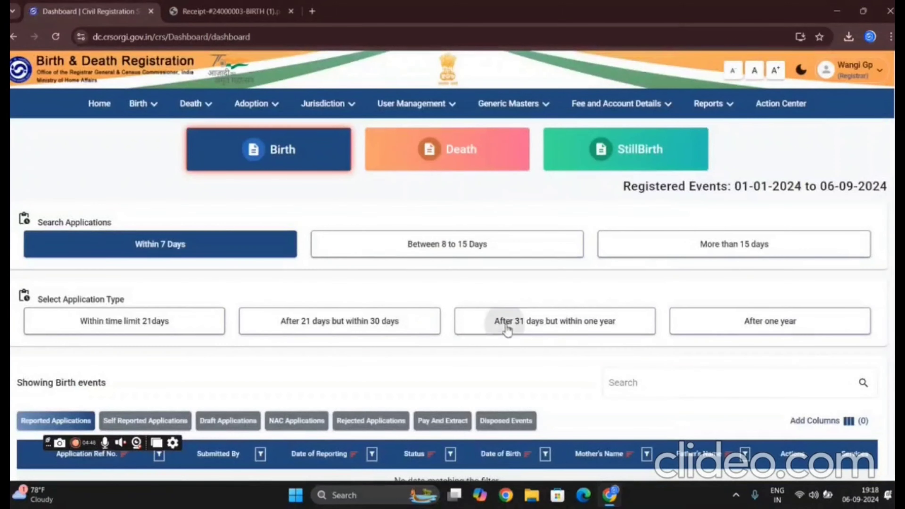
left_click(507, 322)
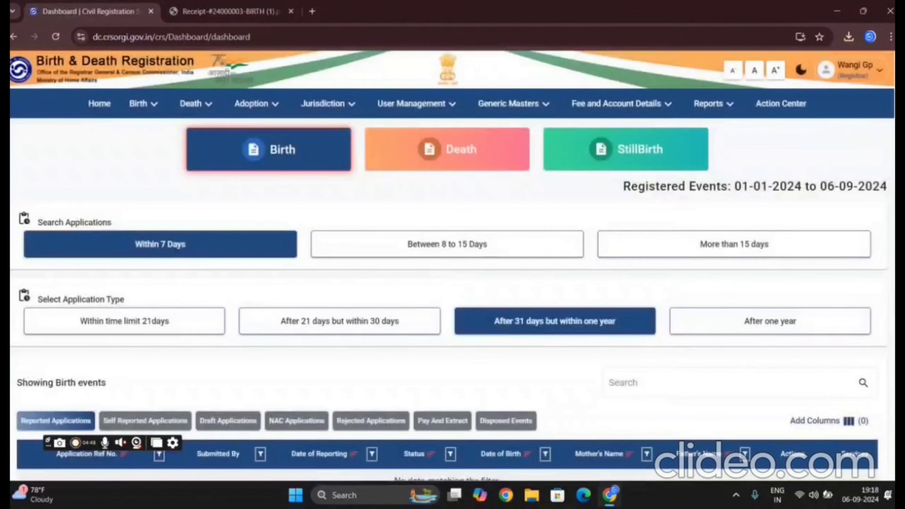
scroll(451, 266, "down", 2)
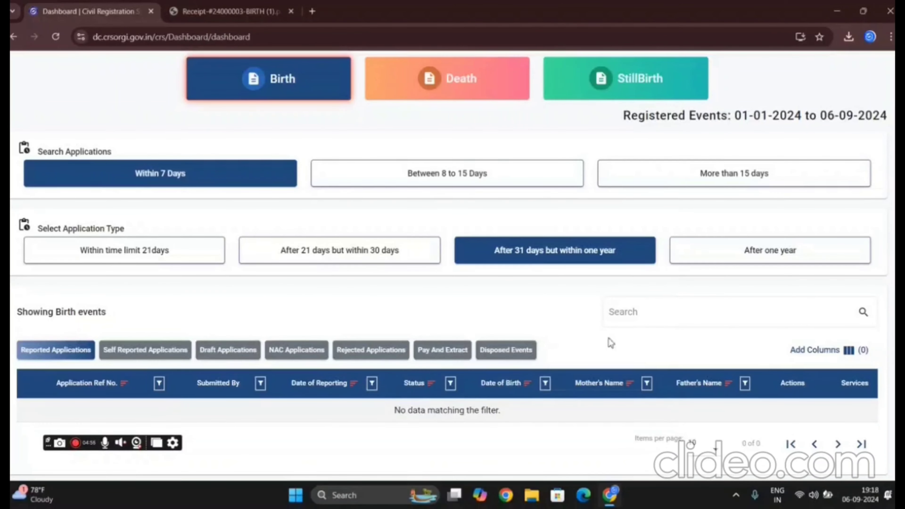
left_click(233, 347)
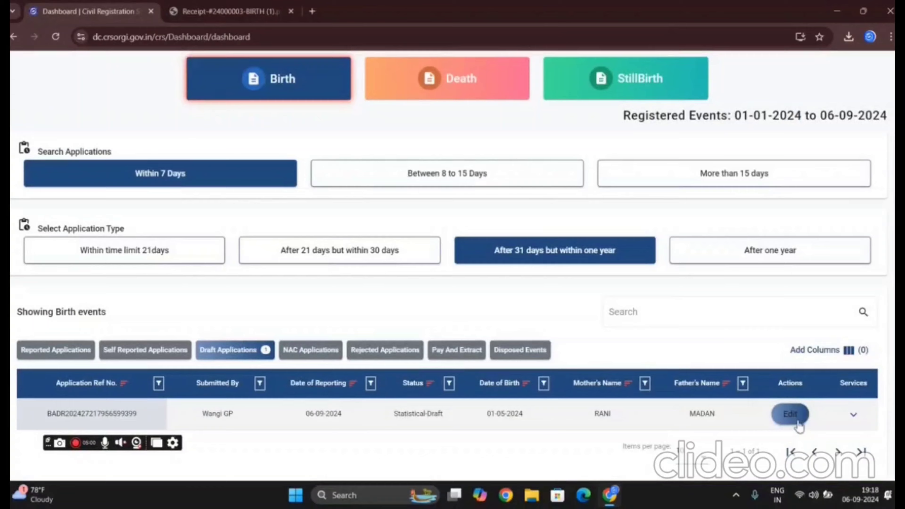
- Open the listed draft birth application for editing and go through its legal information down to the informant's details
left_click(798, 424)
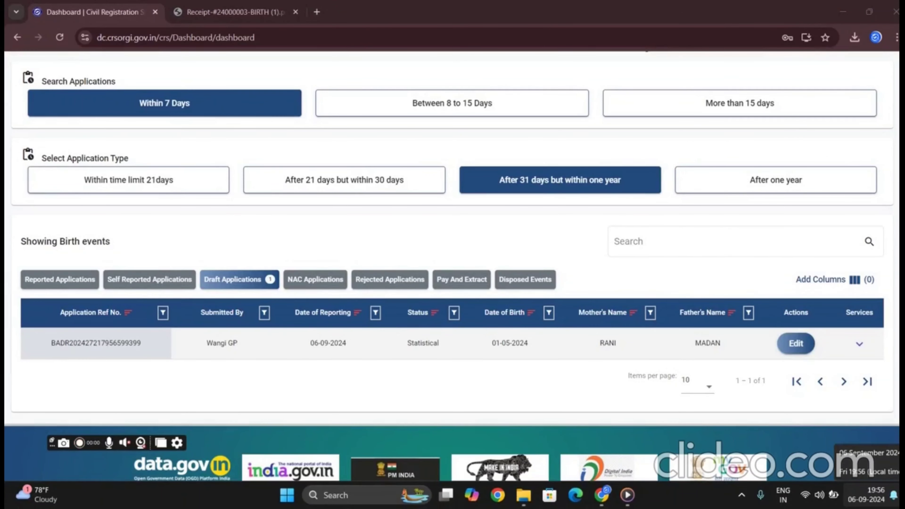
left_click(797, 347)
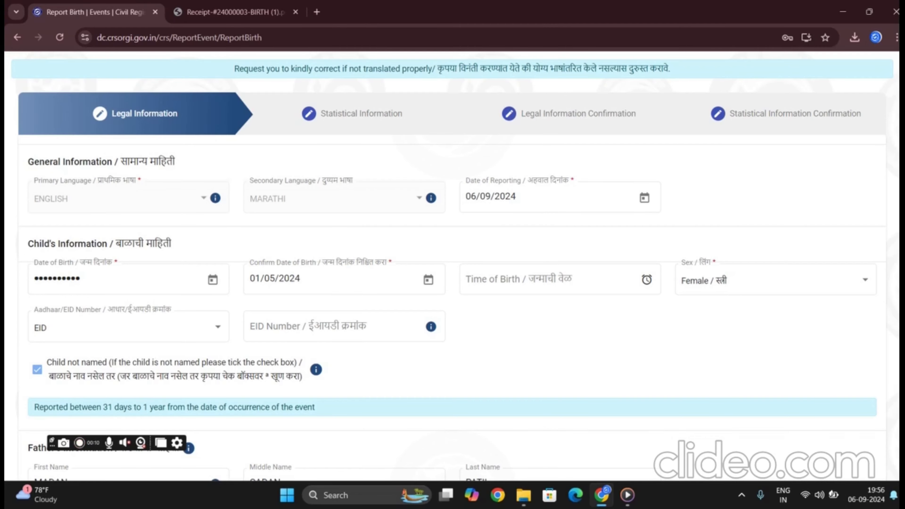
scroll(452, 264, "down", 15)
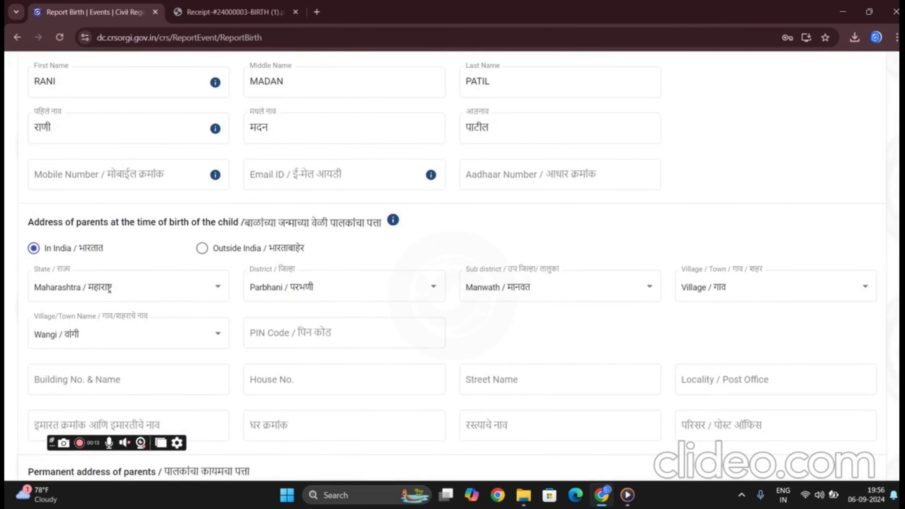
scroll(452, 264, "down", 20)
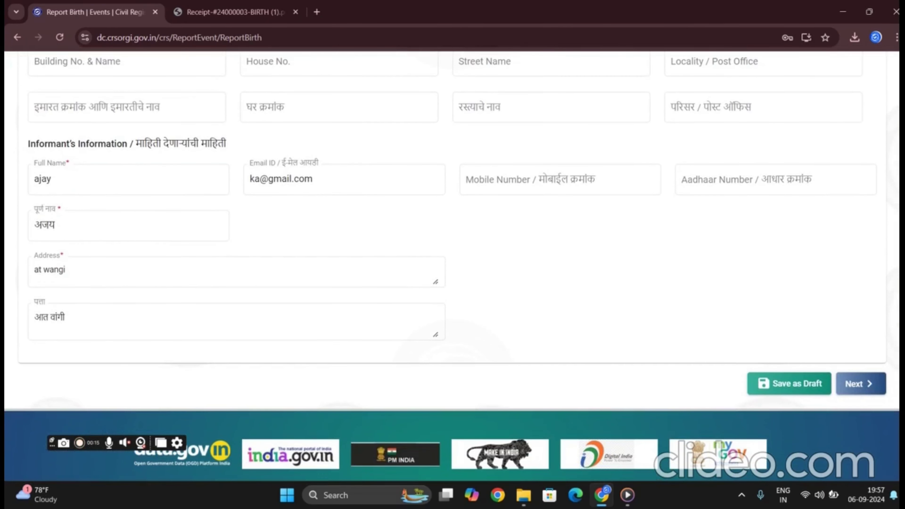
- Save the legal information and re-enter the fee receipt number in the statistical information's Other Information section
left_click(869, 388)
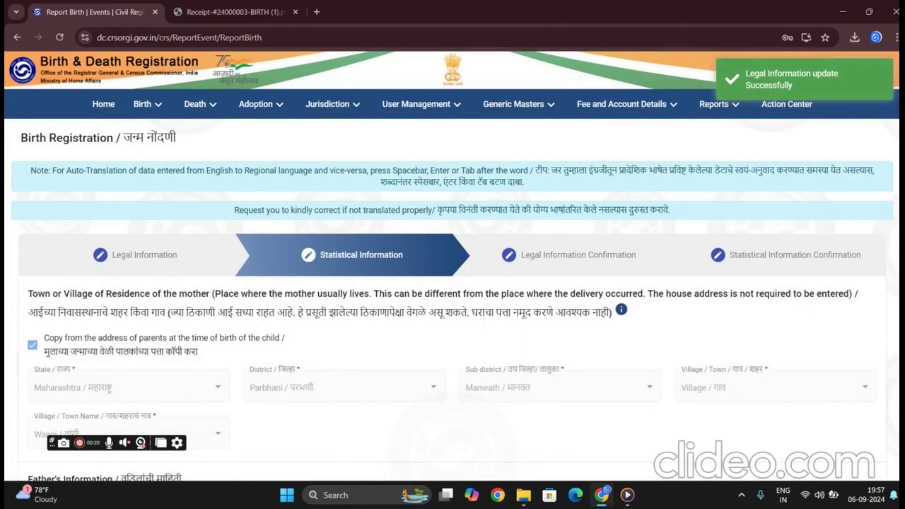
scroll(452, 267, "down", 6)
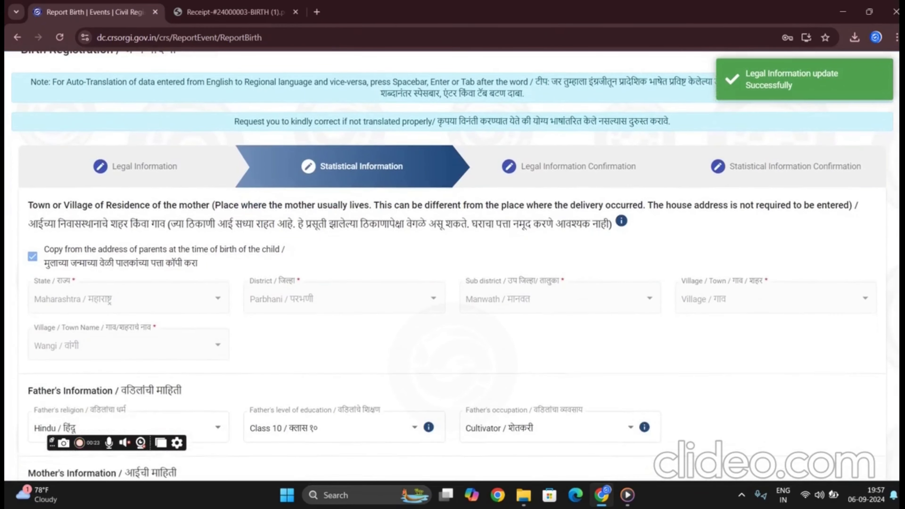
scroll(550, 278, "down", 8)
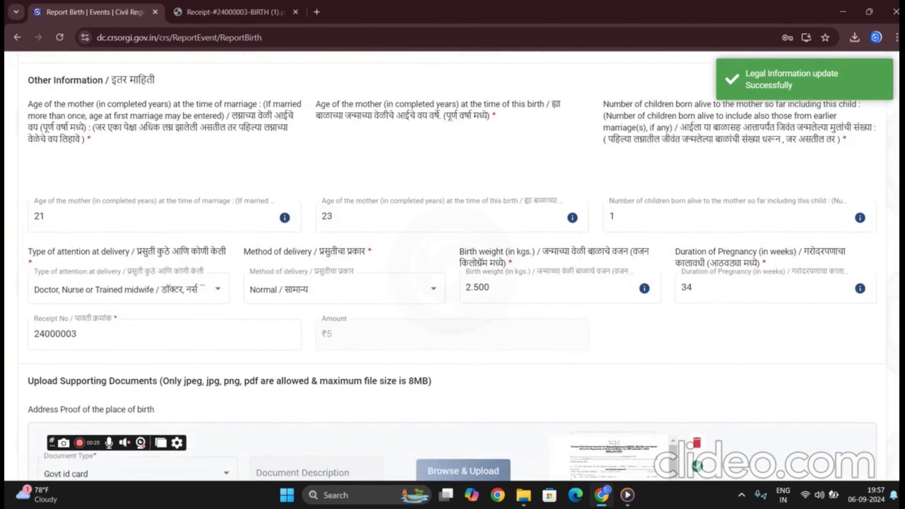
left_click(238, 323)
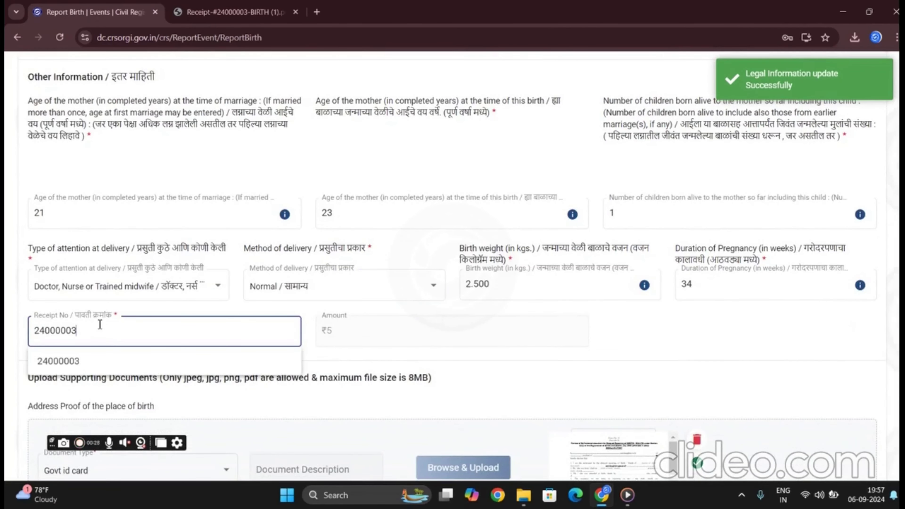
double_click(99, 324)
key("BackSpace")
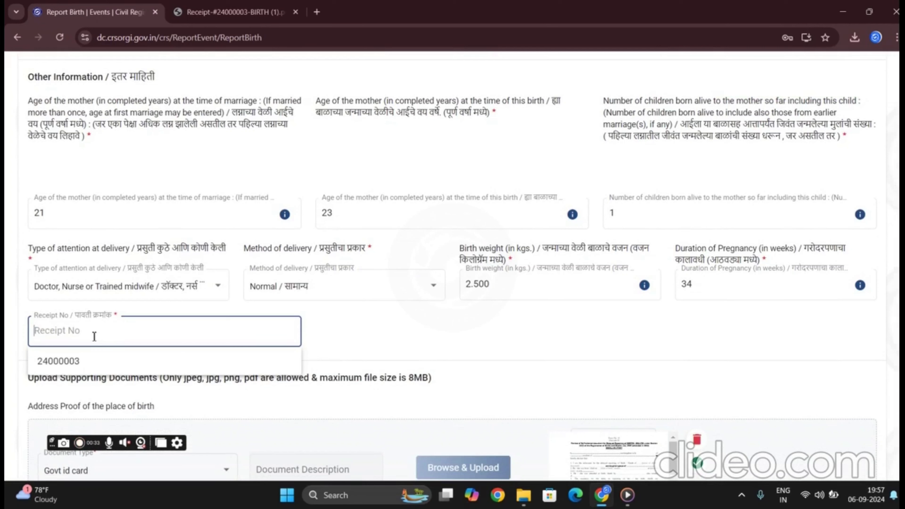
type("2")
left_click(86, 361)
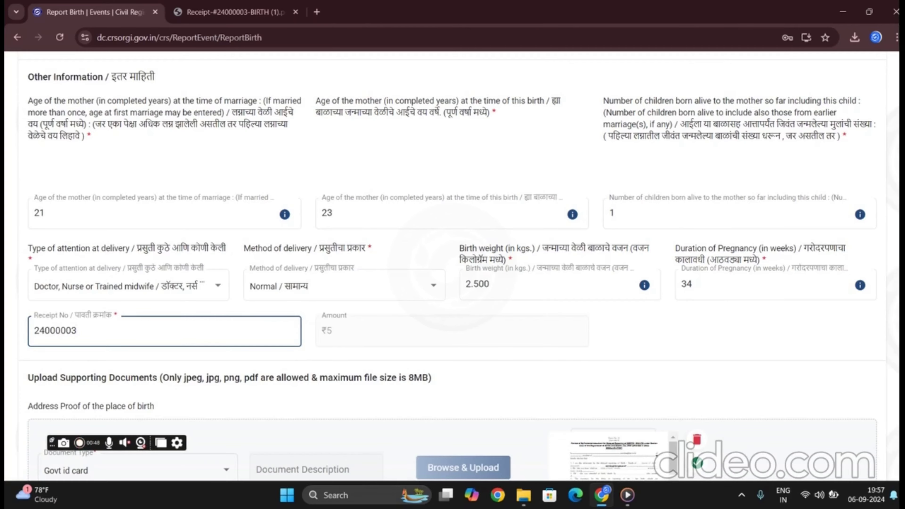
- Save the statistical information with its supporting documents, go through the legal information confirmation and continue to the statistical information confirmation
scroll(452, 265, "down", 8)
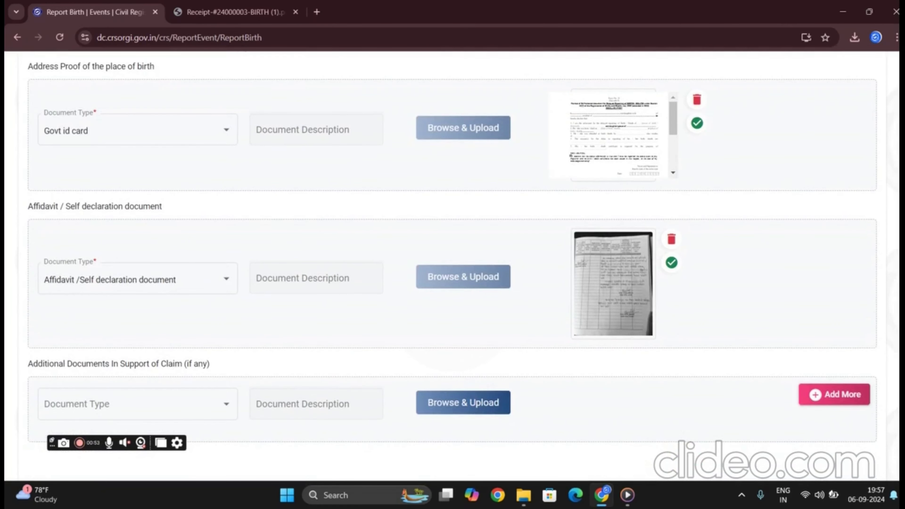
scroll(452, 266, "down", 3)
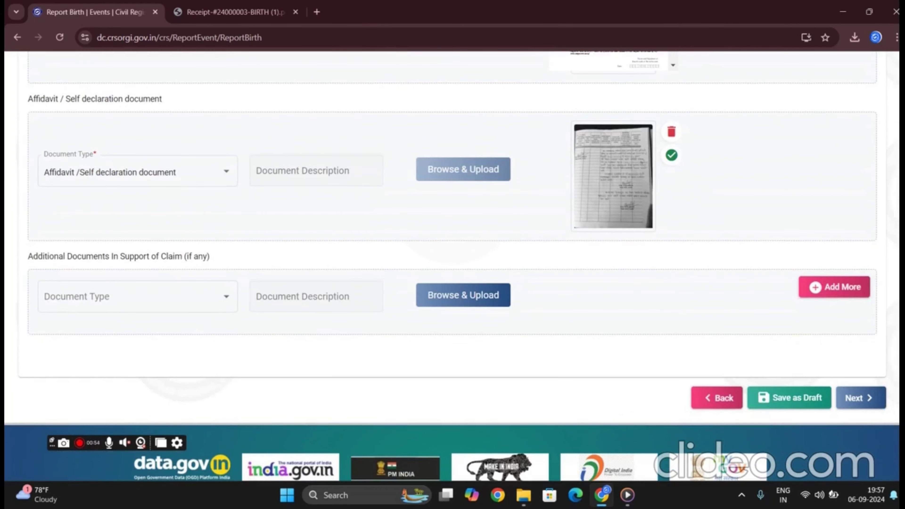
left_click(852, 403)
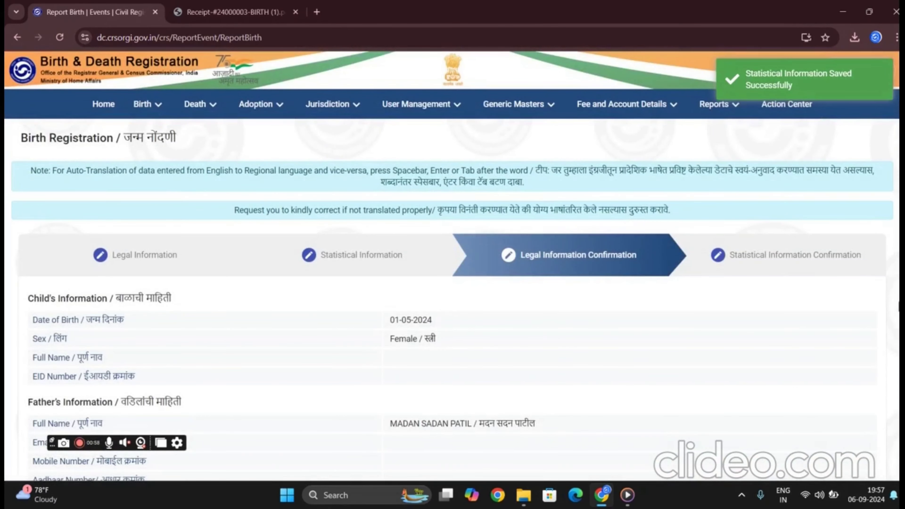
left_click(892, 210)
scroll(452, 266, "down", 15)
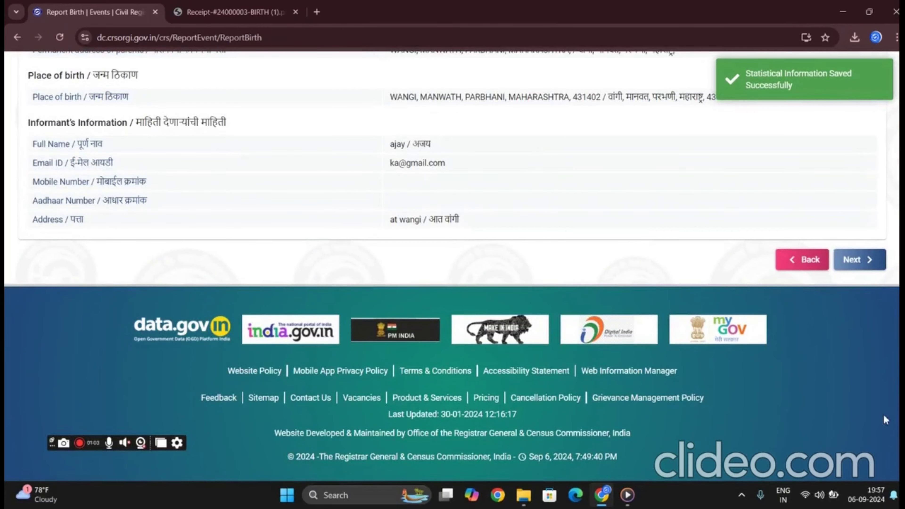
left_click(865, 260)
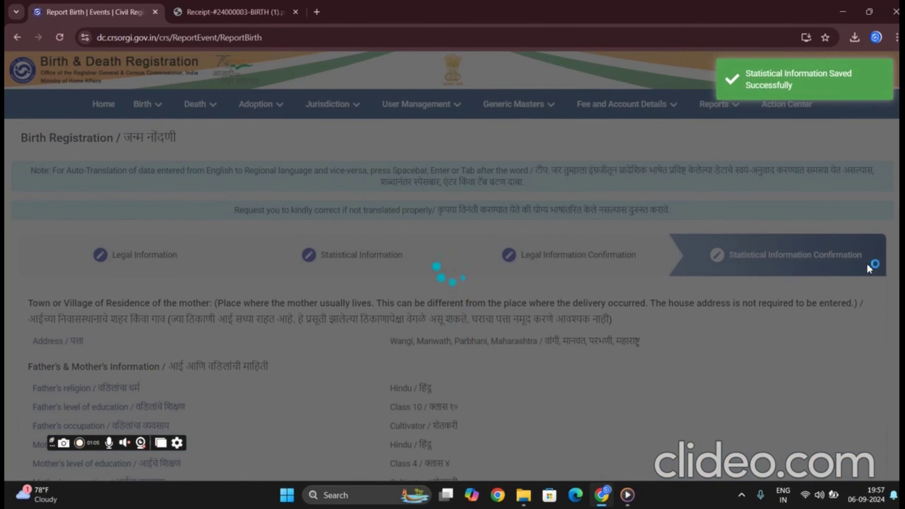
- Accept the declaration that the submitted information is true, and go back over the statistical information confirmation
scroll(452, 266, "down", 10)
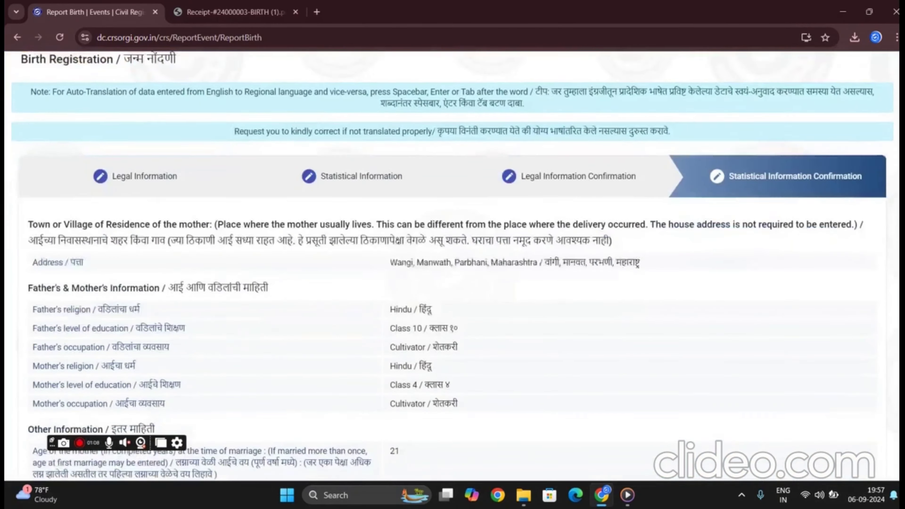
scroll(851, 312, "down", 8)
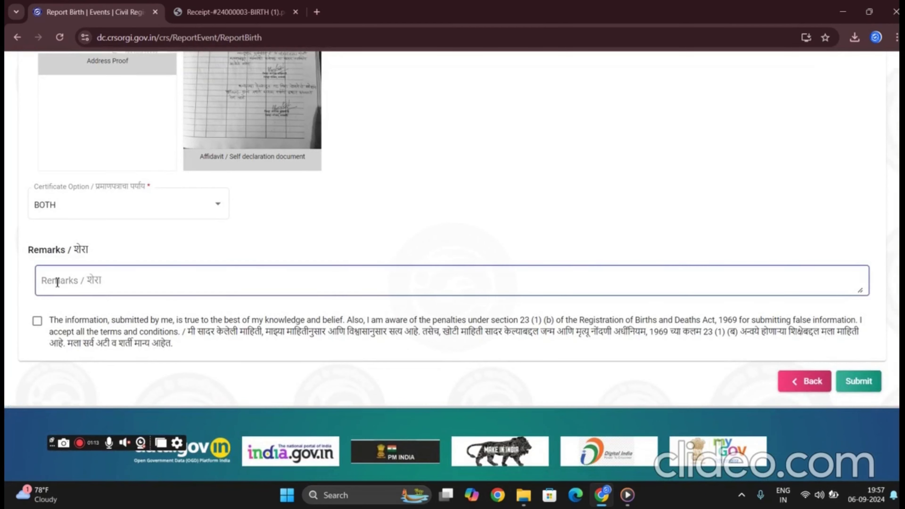
left_click(37, 325)
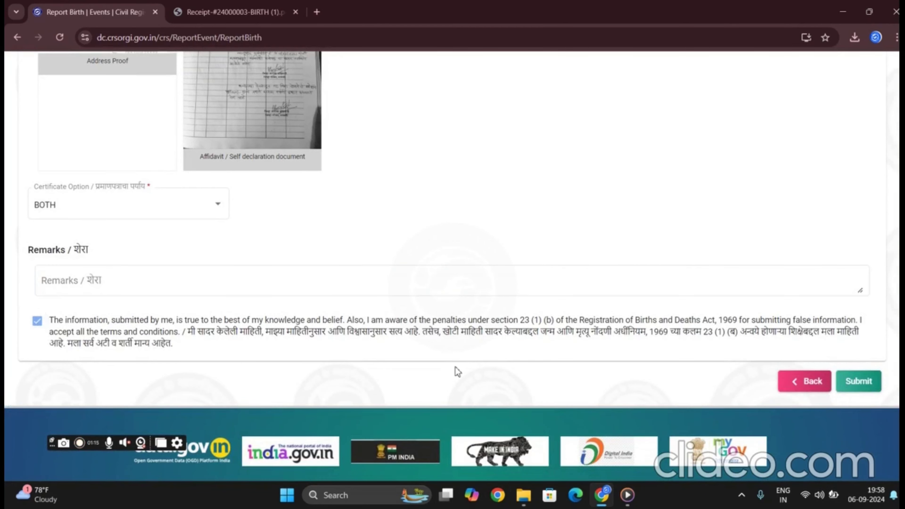
scroll(452, 267, "up", 20)
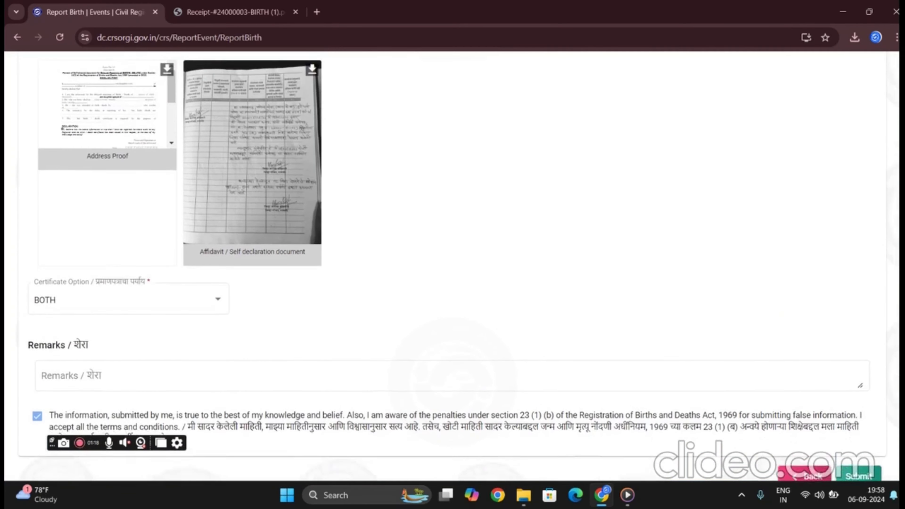
scroll(453, 267, "up", 1)
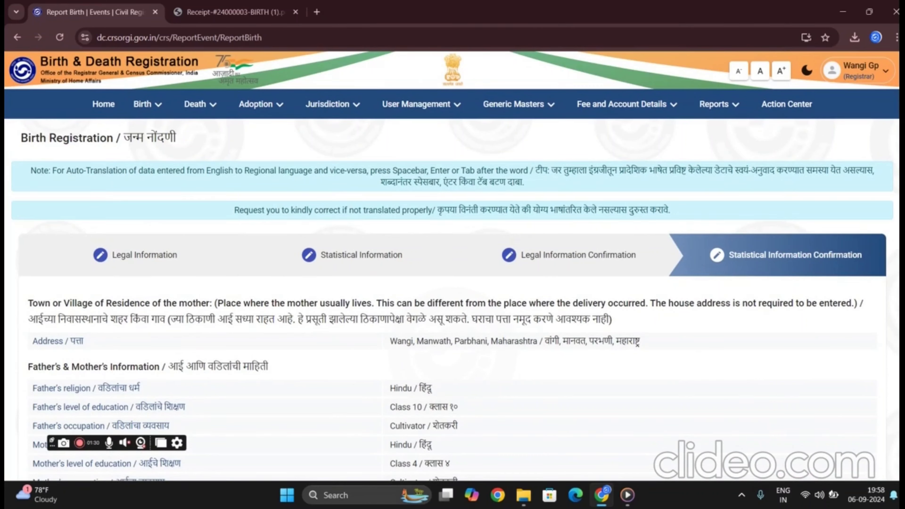
left_click(144, 106)
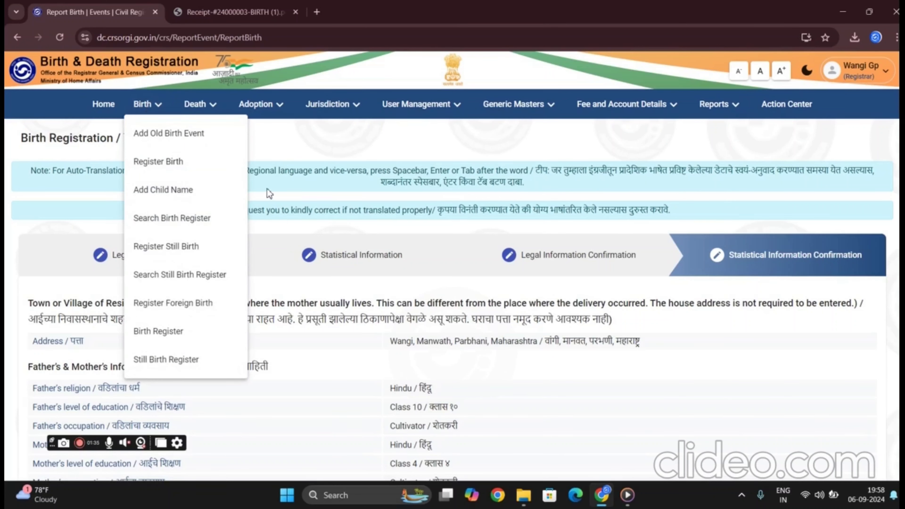
left_click(196, 105)
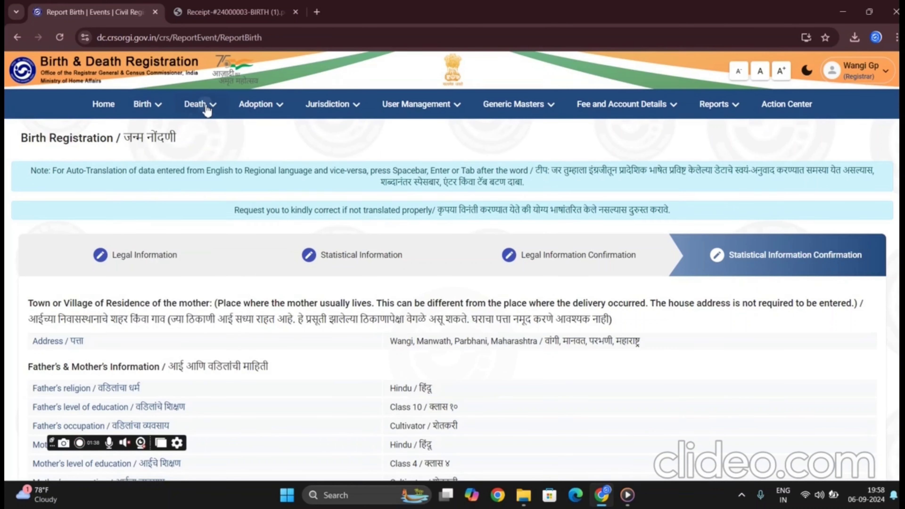
left_click(204, 106)
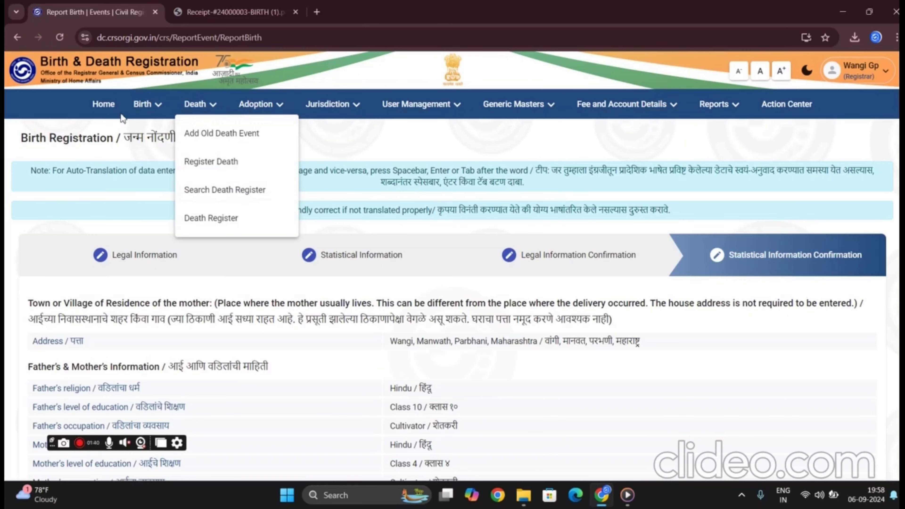
- Return to the home dashboard and list the self reported birth applications within 7 days of type "Within time limit 21days"
left_click(103, 105)
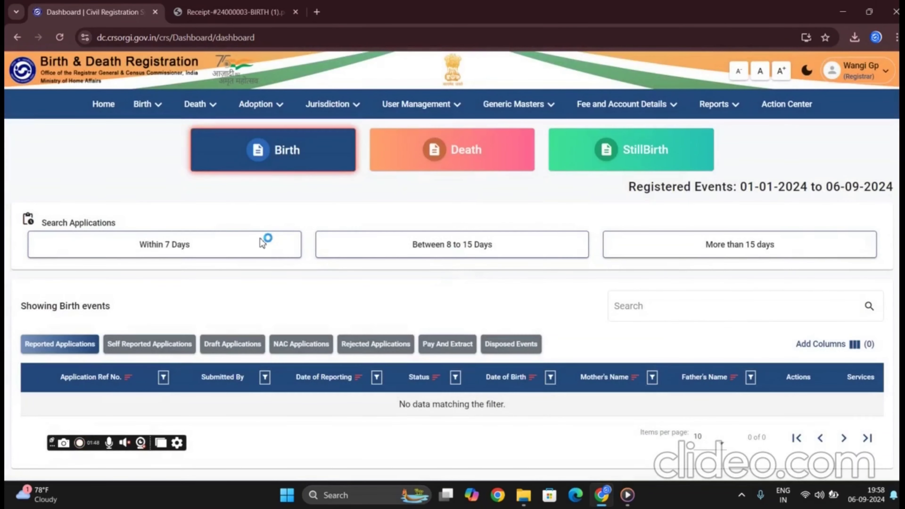
left_click(257, 244)
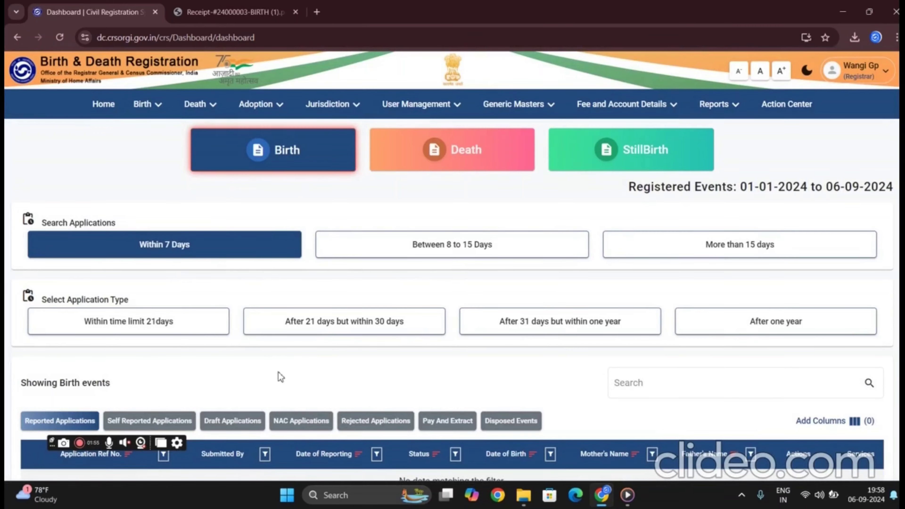
left_click(168, 327)
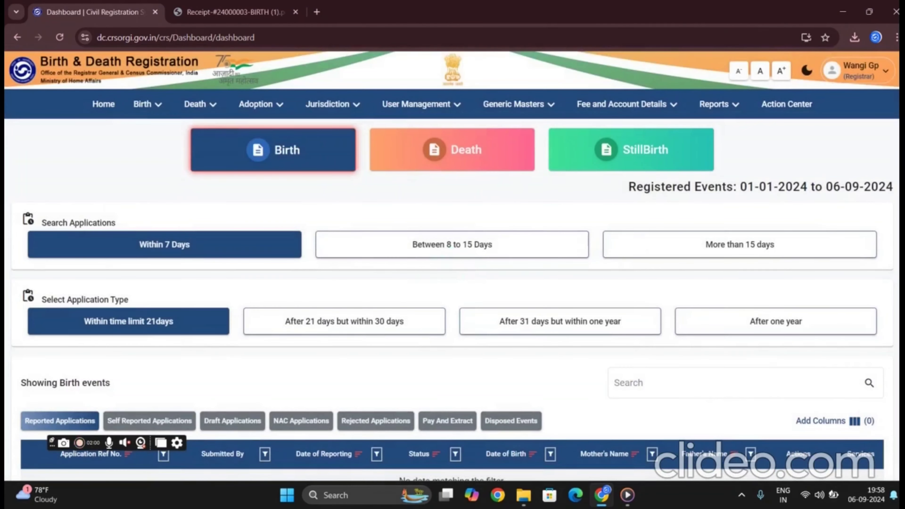
scroll(537, 415, "down", 2)
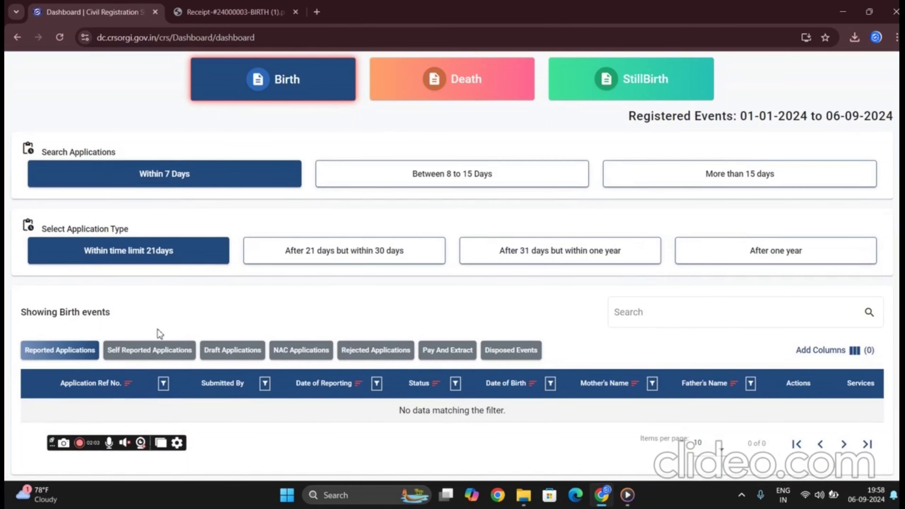
left_click(159, 347)
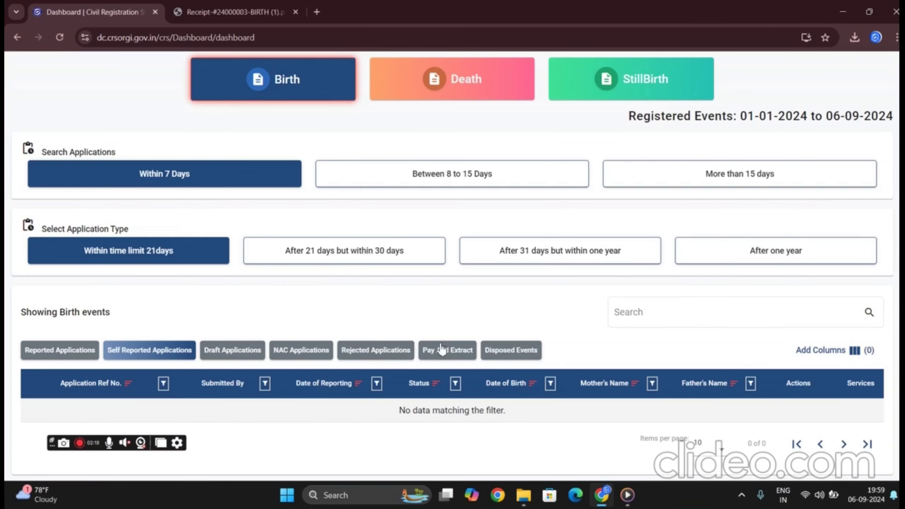
- Check the self reported birth applications for the "After 21 days but within 30 days", "After 31 days but within one year" and "After one year" types
left_click(348, 263)
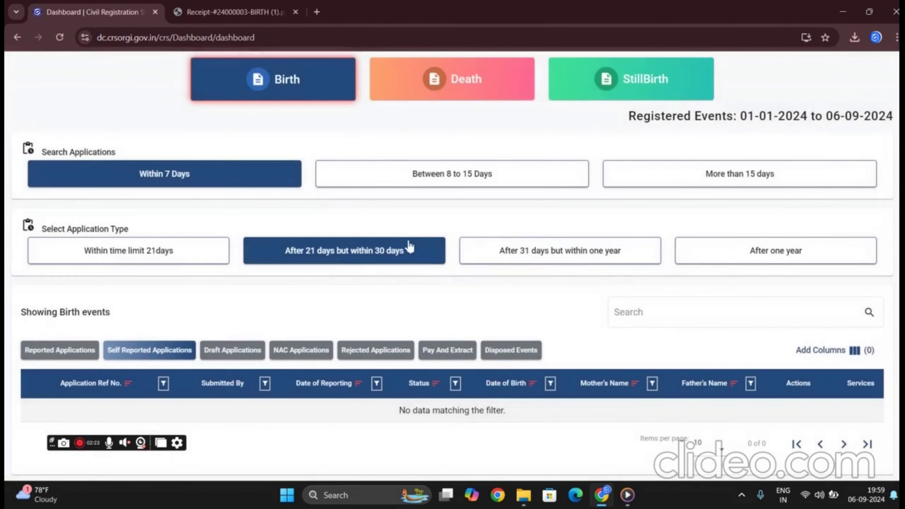
left_click(526, 250)
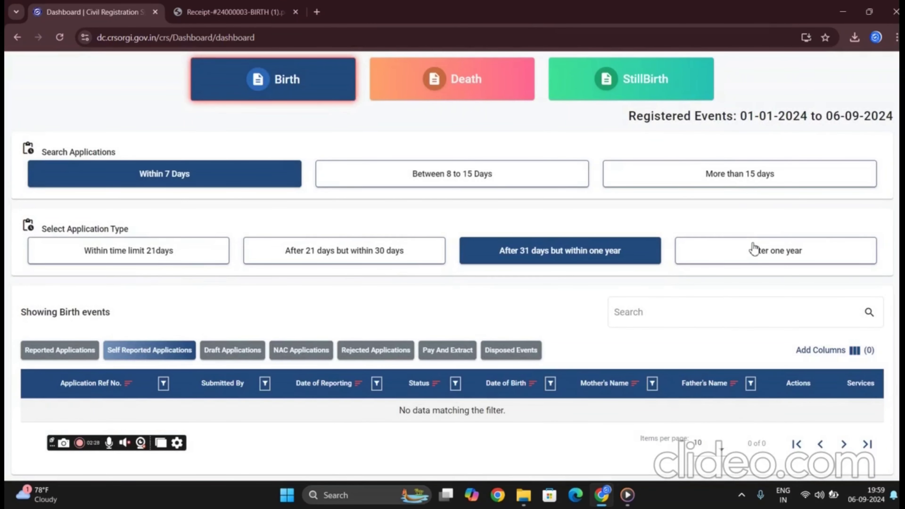
left_click(753, 250)
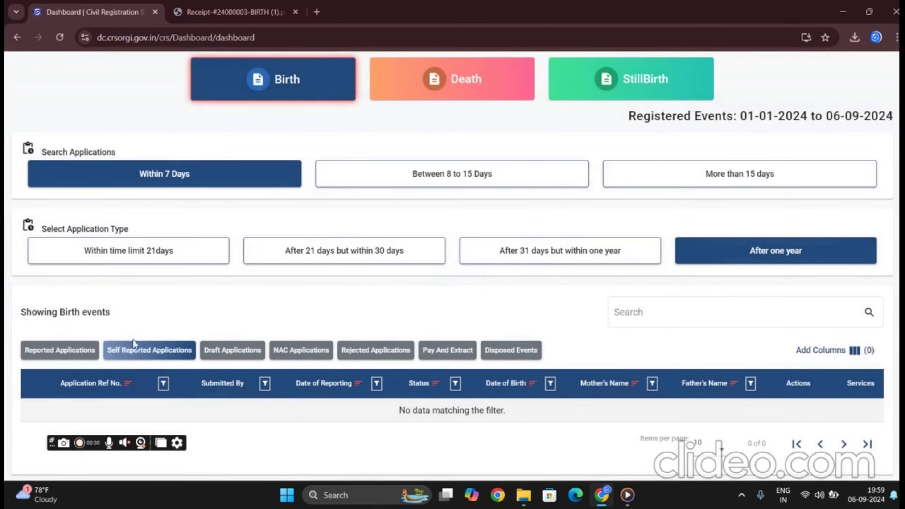